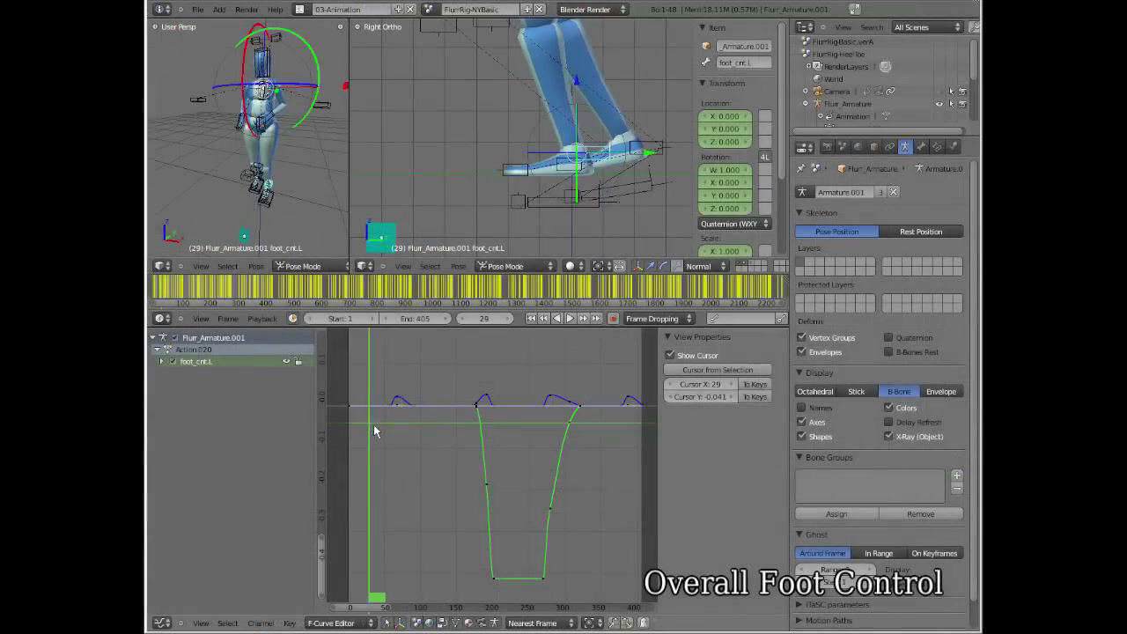
- Scrub the timeline to preview the walk-cycle poses alongside the foot_cnt.L curves
left_click_drag(374, 431, 503, 428)
- Select the lowest foot_cnt.L keyframe near frame 201, trial a move, cancel it, and zoom in
right_click(493, 578)
key("g")
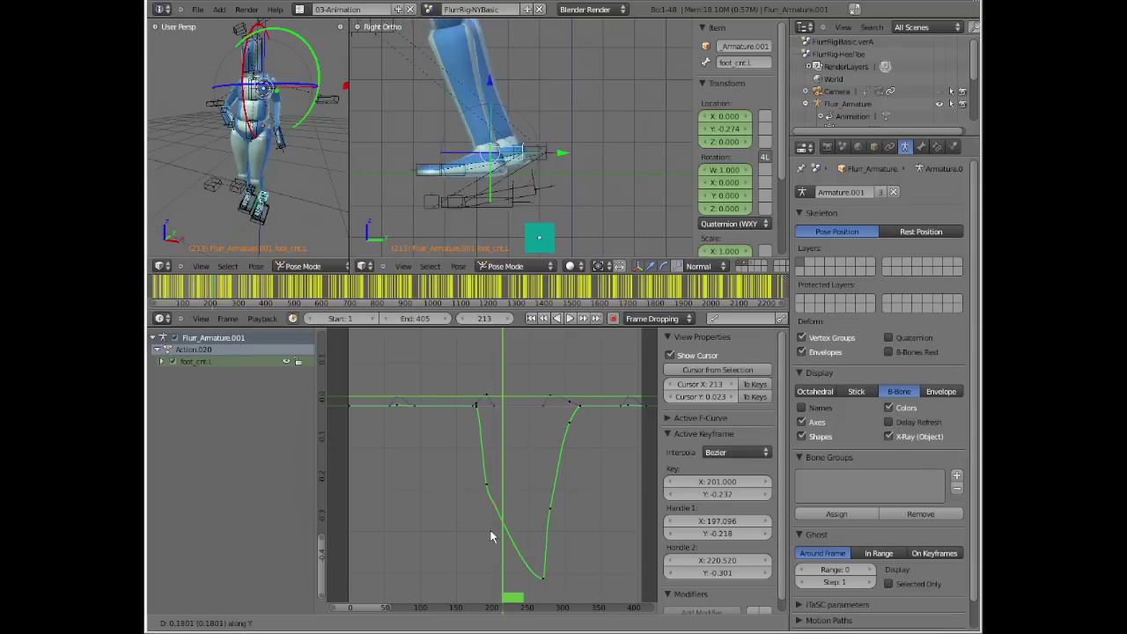
key("Escape")
scroll(490, 523, "up", 3)
- Preview the foot pose and trial a value-axis move on the foot keyframe, cancelling it
mouse_move(357, 447)
left_mouse_down()
mouse_move(457, 443)
mouse_move(365, 443)
mouse_move(415, 449)
mouse_move(389, 450)
left_mouse_up()
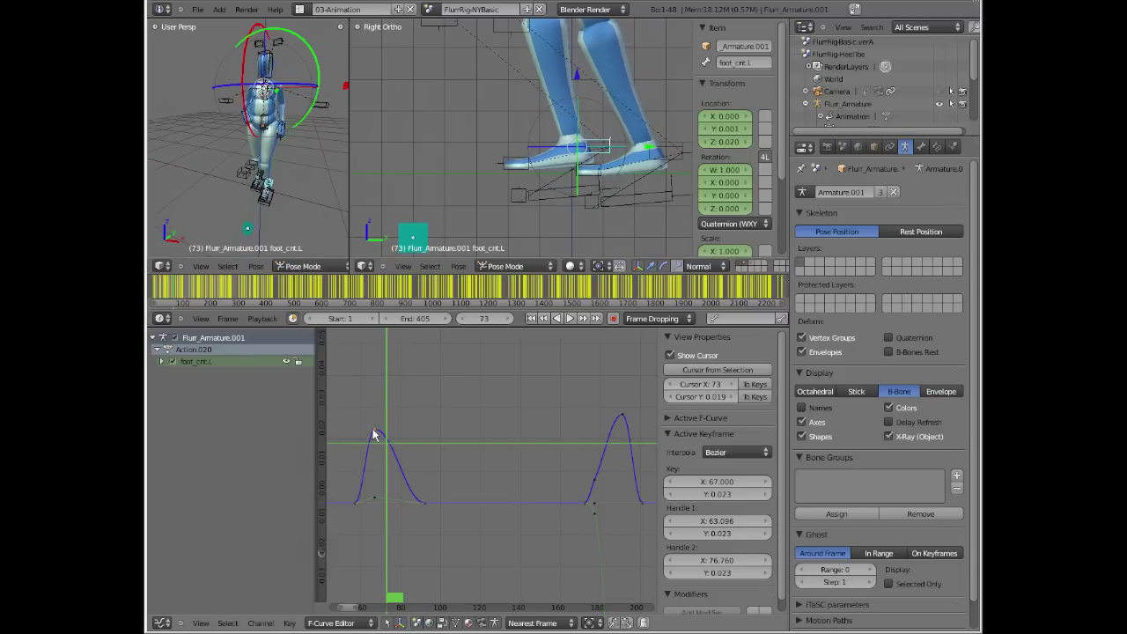
key("g")
key("y")
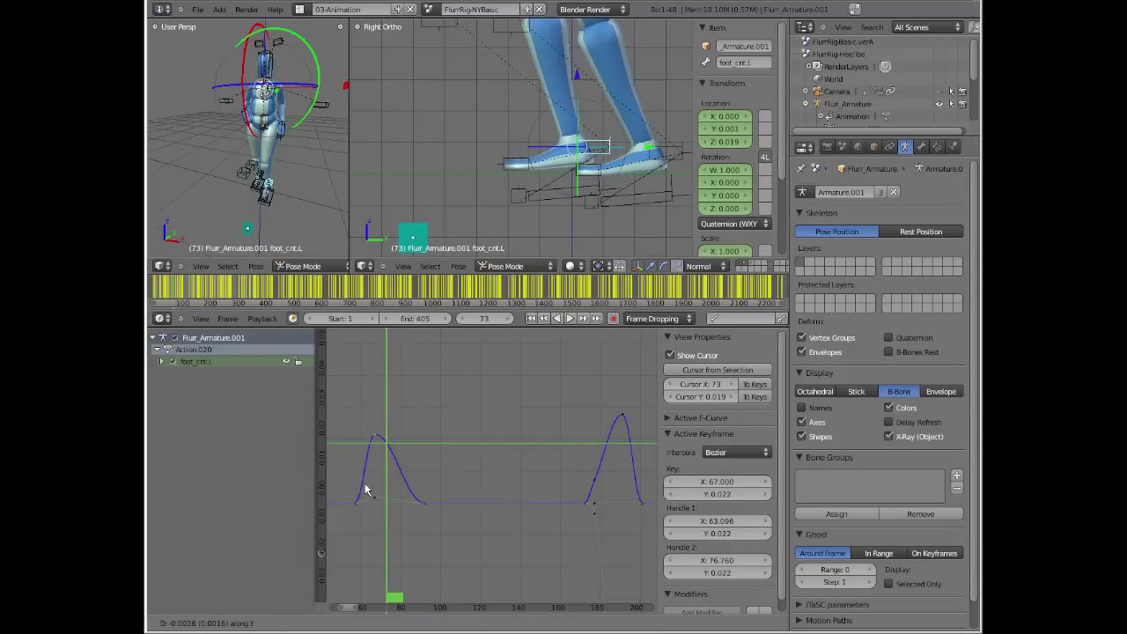
key("Escape")
mouse_move(398, 485)
left_mouse_down()
mouse_move(487, 490)
mouse_move(472, 492)
left_mouse_up()
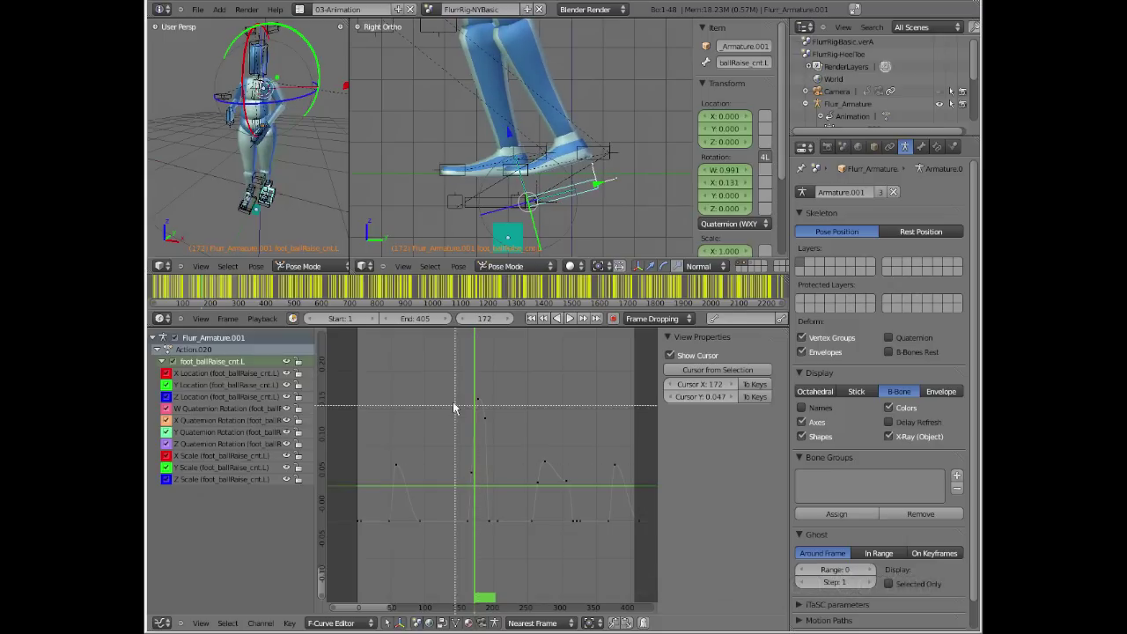
- Lower the foot_ballRaise_cnt.L X Quaternion Rotation peak near frame 177, then preview the knee animation
left_click(510, 544)
key("Home")
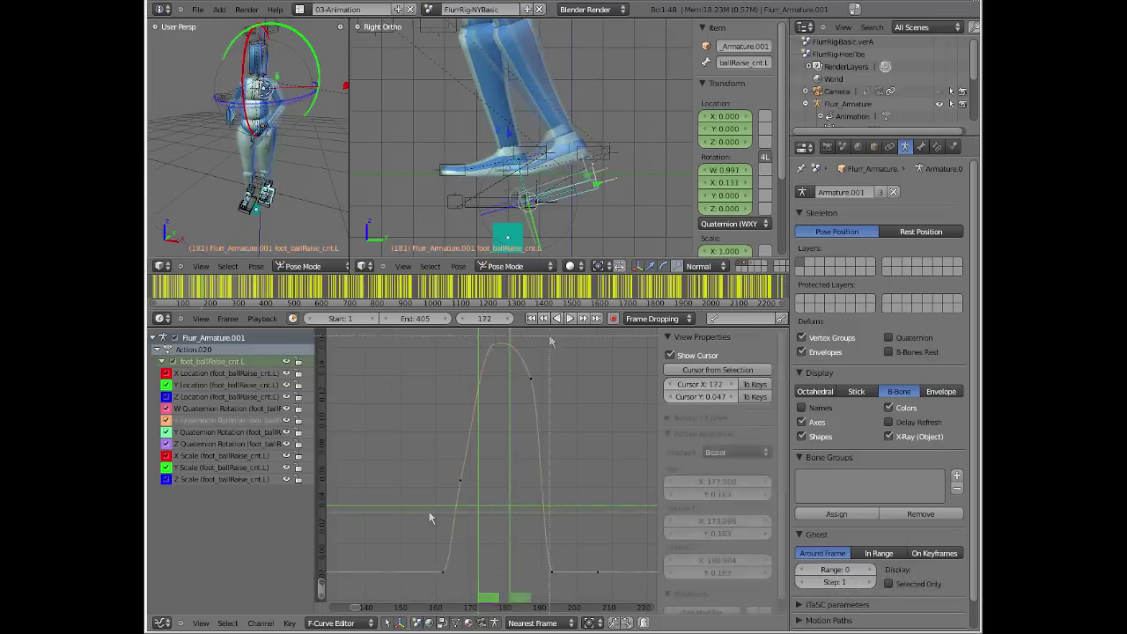
key("g")
key("y")
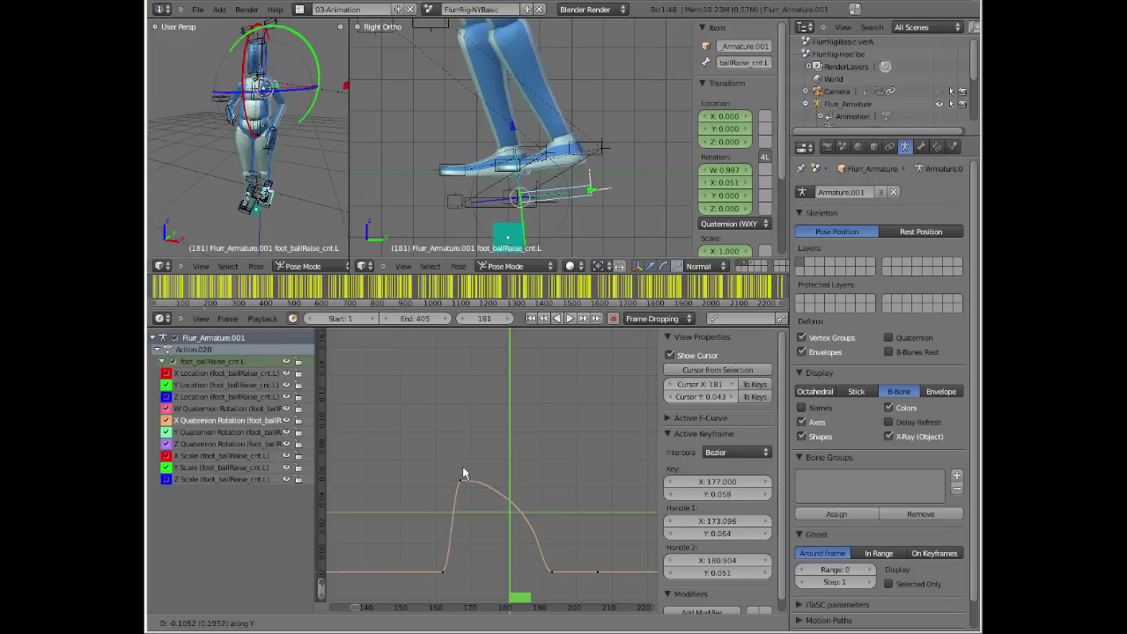
left_click(464, 435)
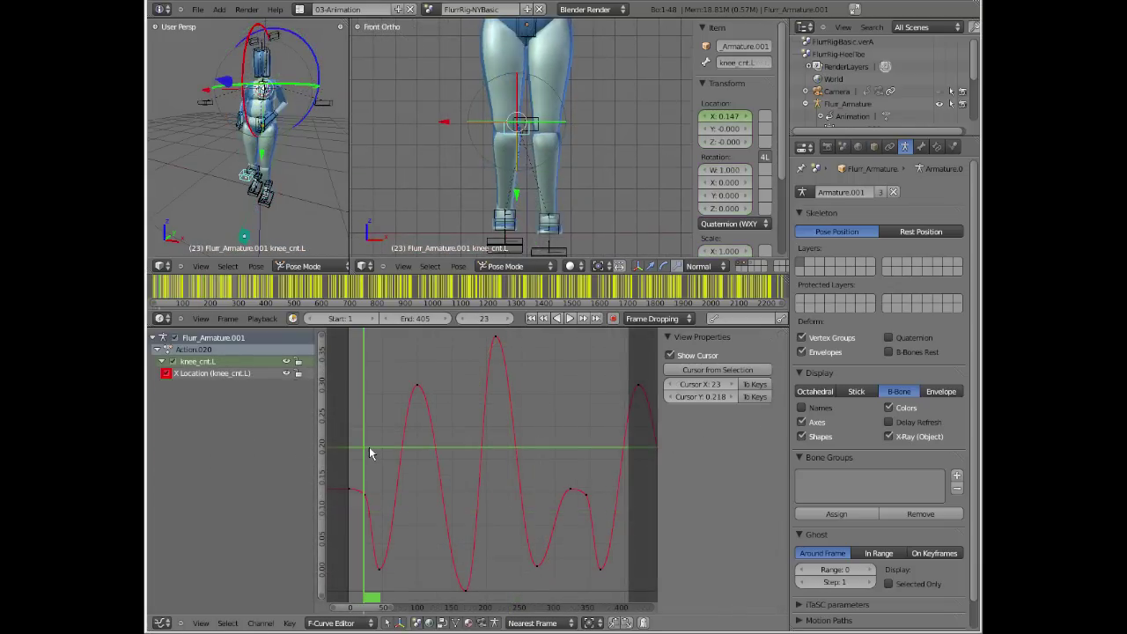
mouse_move(370, 453)
left_mouse_down()
mouse_move(495, 453)
mouse_move(499, 378)
left_mouse_up()
- Try the knee peak near frame 213, then raise the hips_cnt Z Quaternion dip at frame 244
right_click(495, 343)
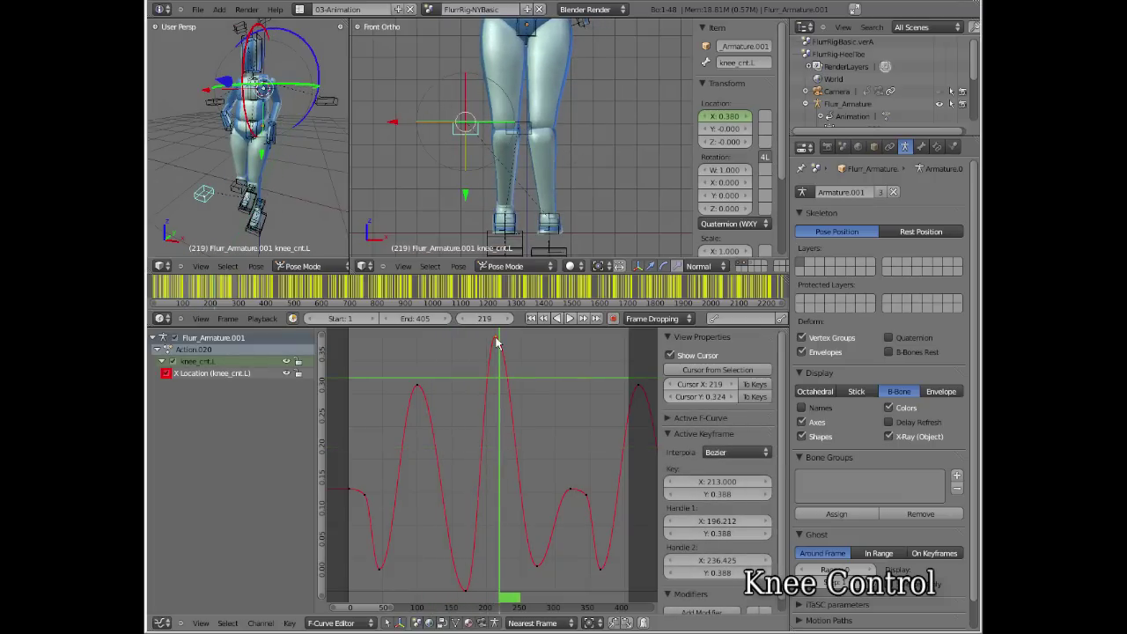
key("g")
key("y")
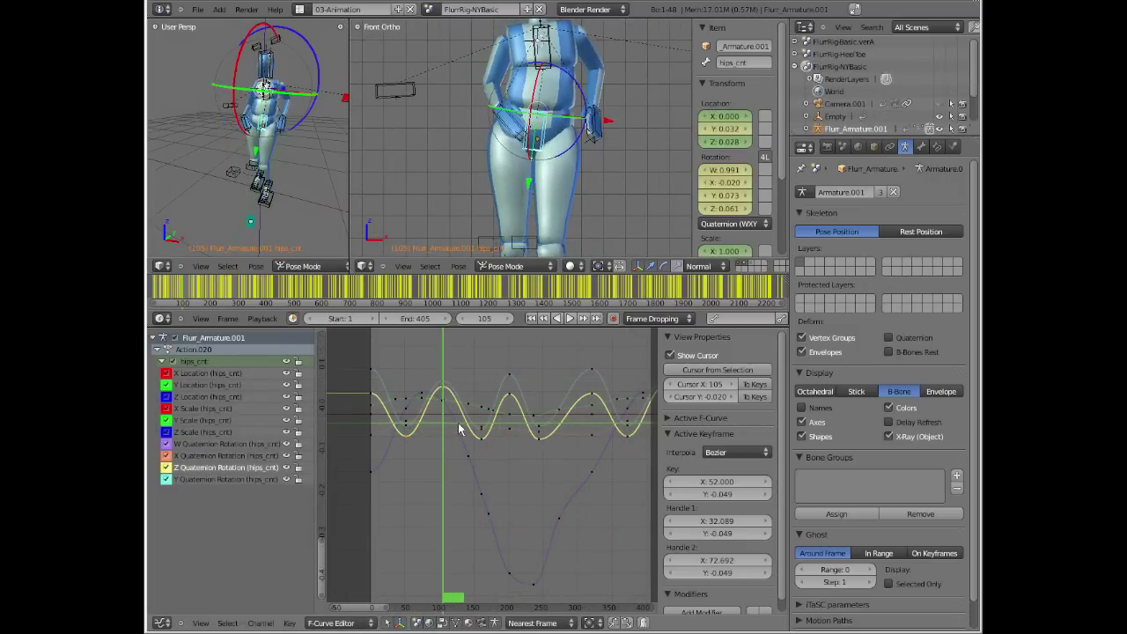
right_click(539, 438)
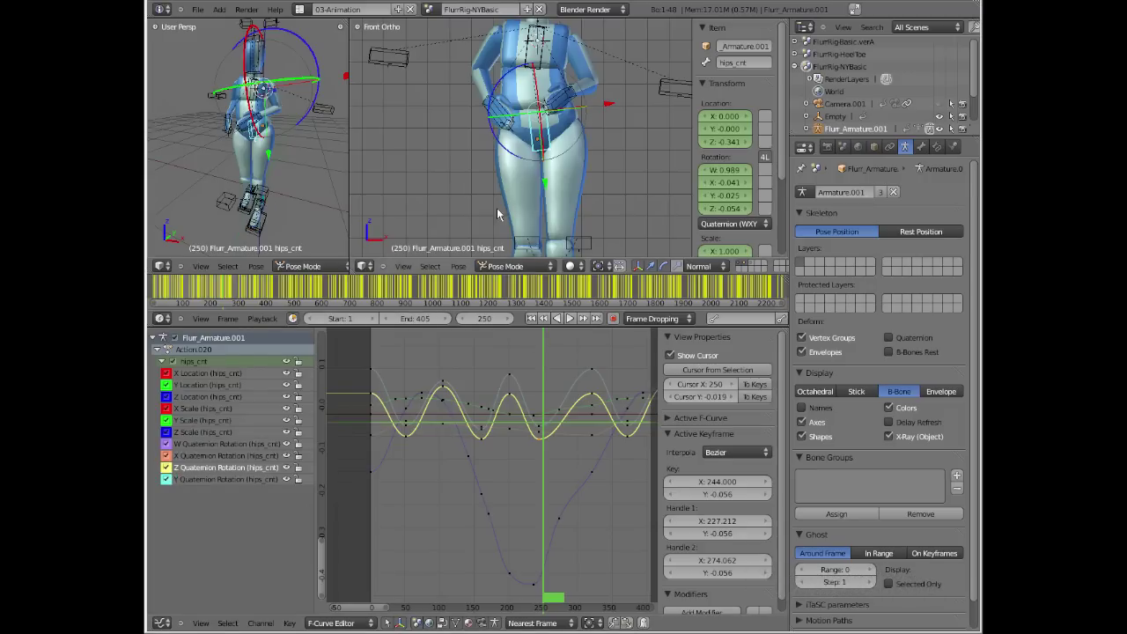
key("g")
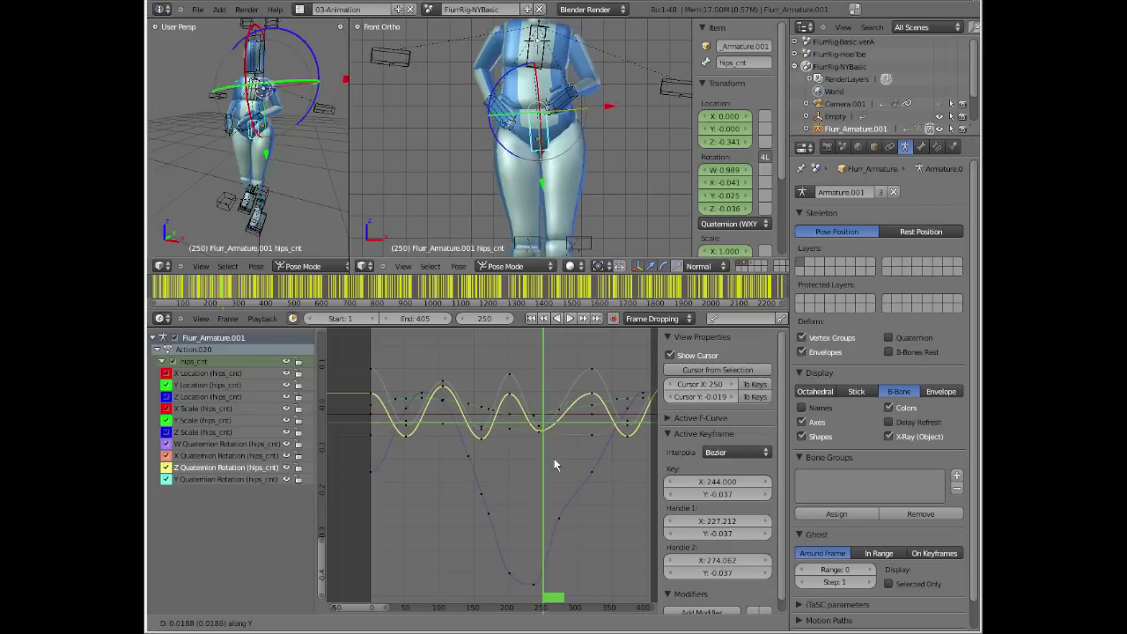
left_click(553, 378)
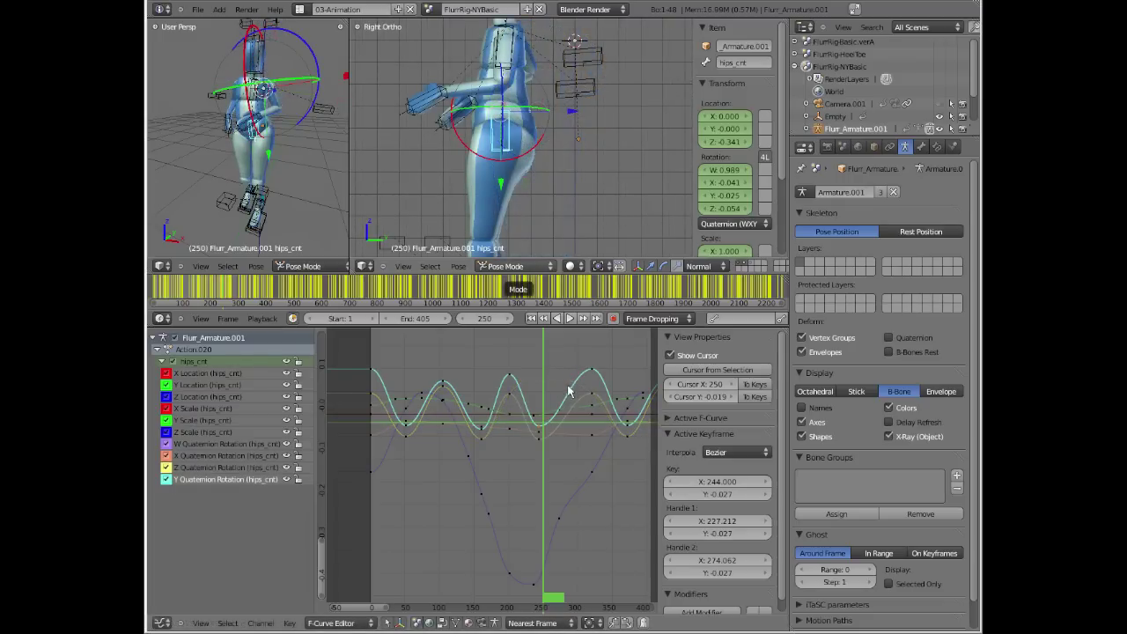
- Trial a value-axis move on the Y Quaternion Rotation key and preview the hips animation
key("g")
key("y")
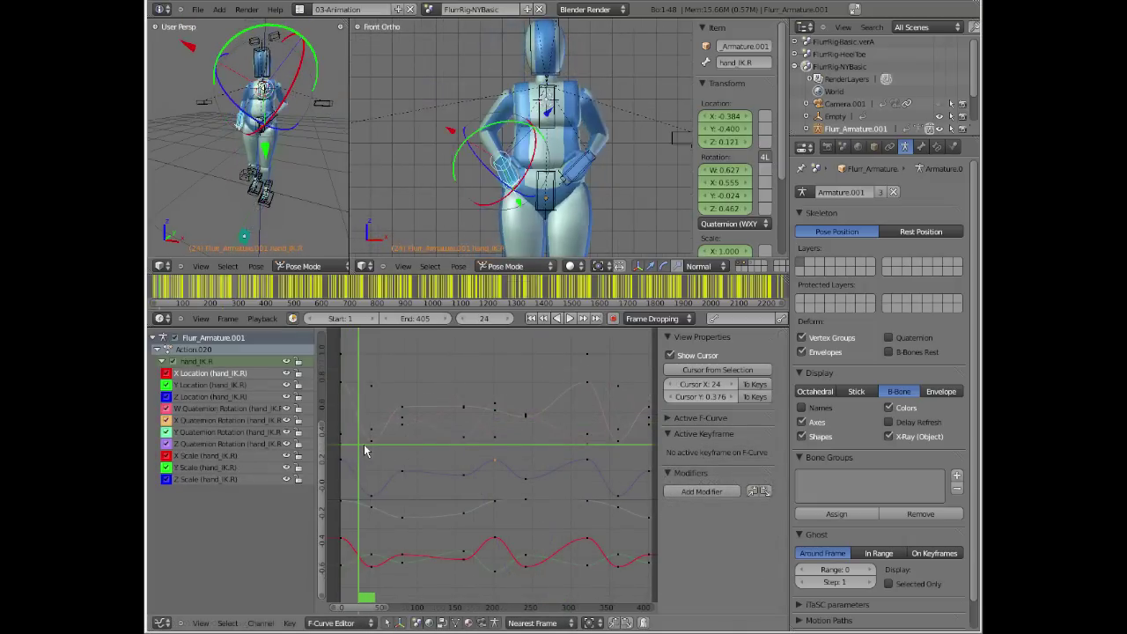
left_click_drag(366, 450, 578, 449)
- Trial moves on several hand_IK.R keyframes, including Z Location and Z Quaternion, cancelling each one
right_click(585, 457)
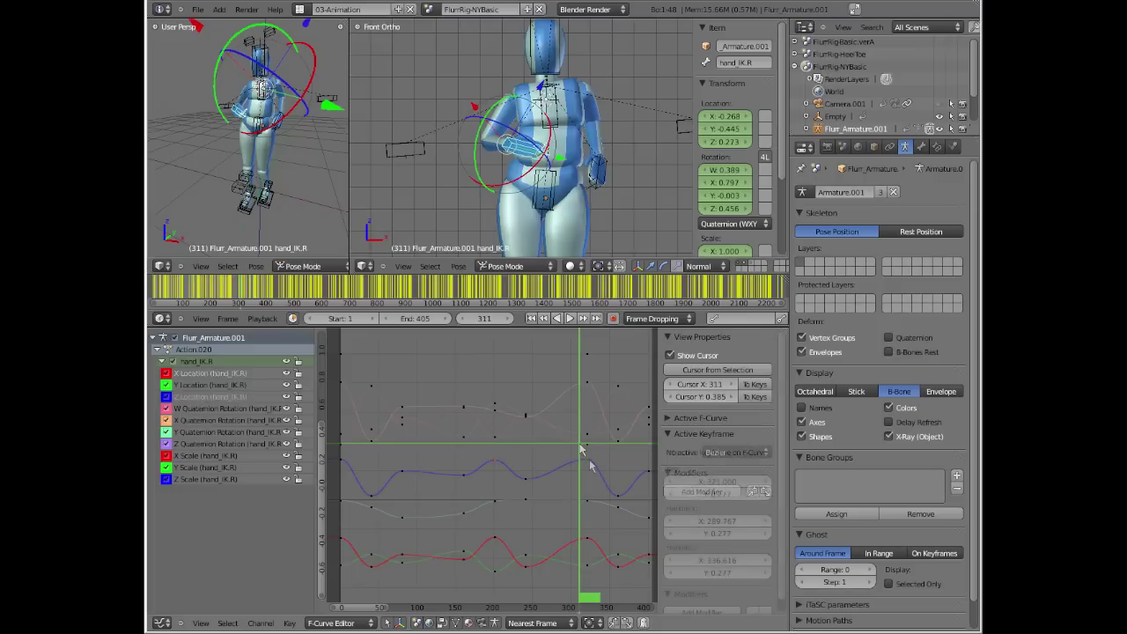
key("g")
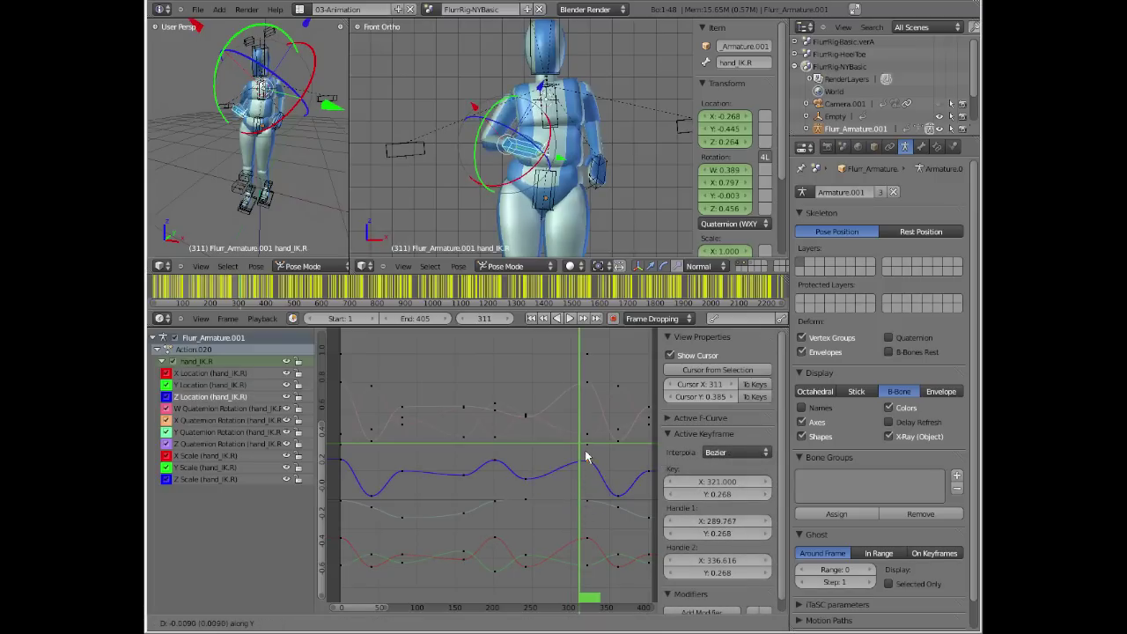
key("Escape")
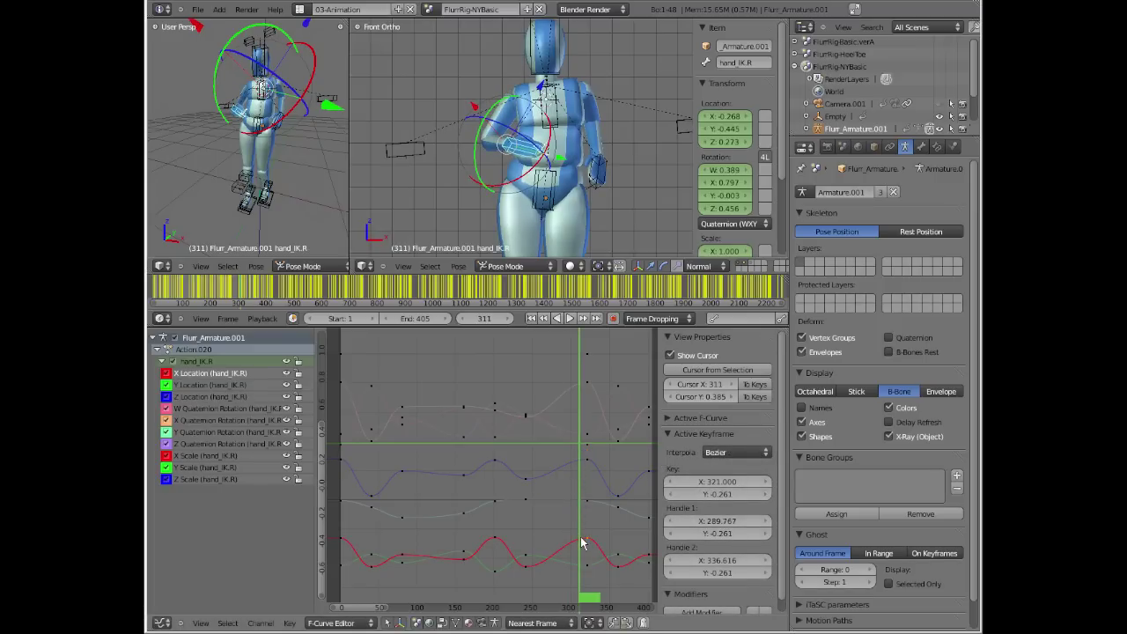
key("g")
key("y")
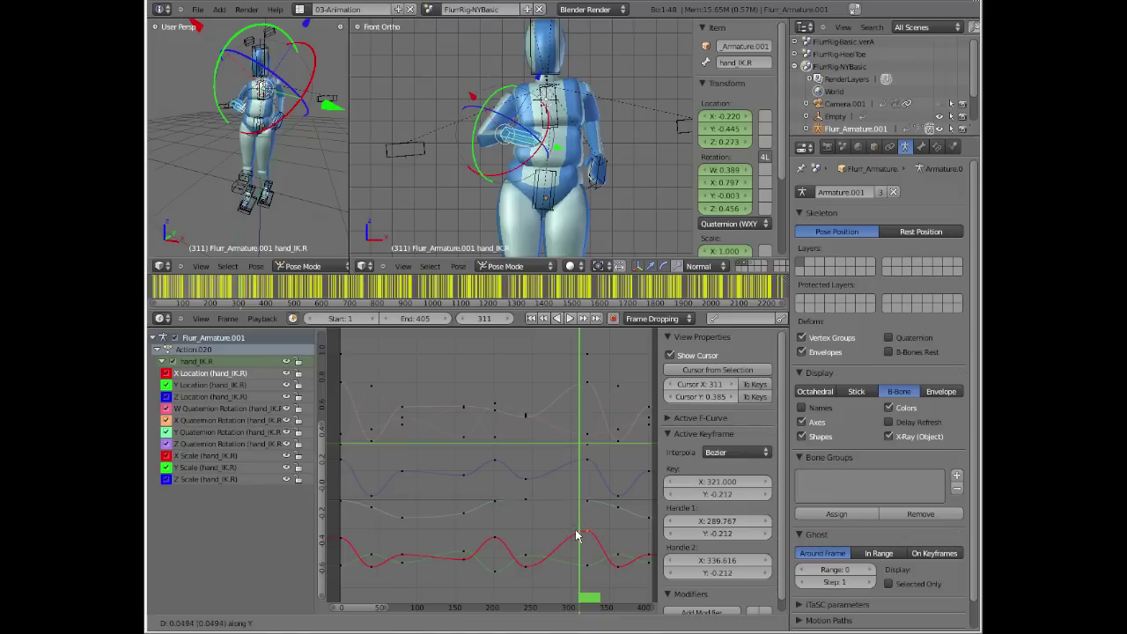
key("Escape")
key("g")
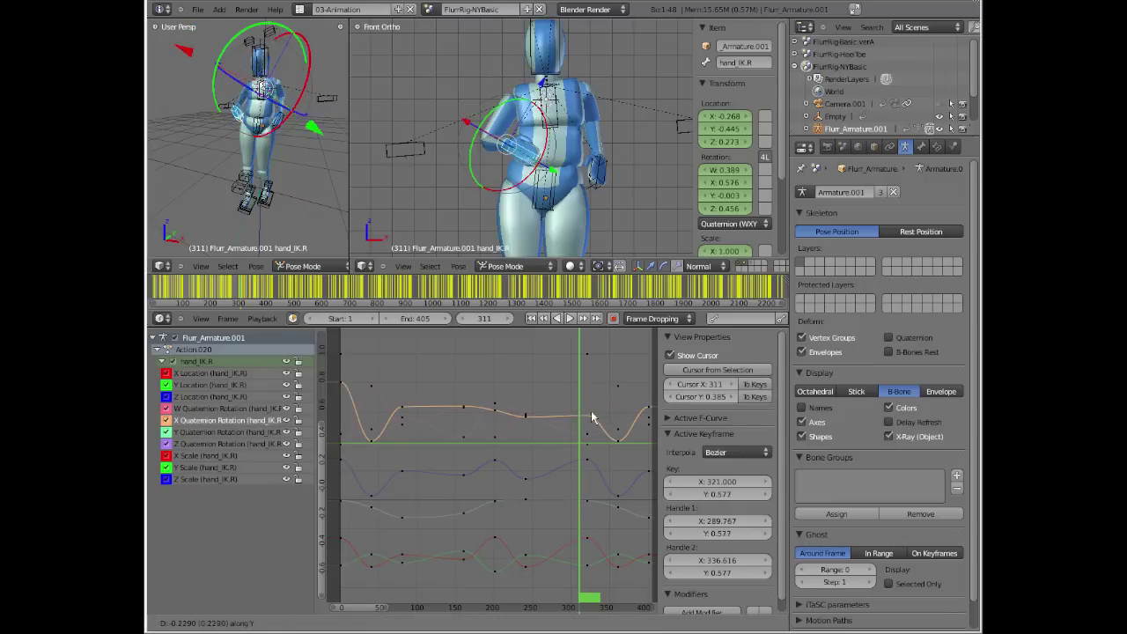
key("Escape")
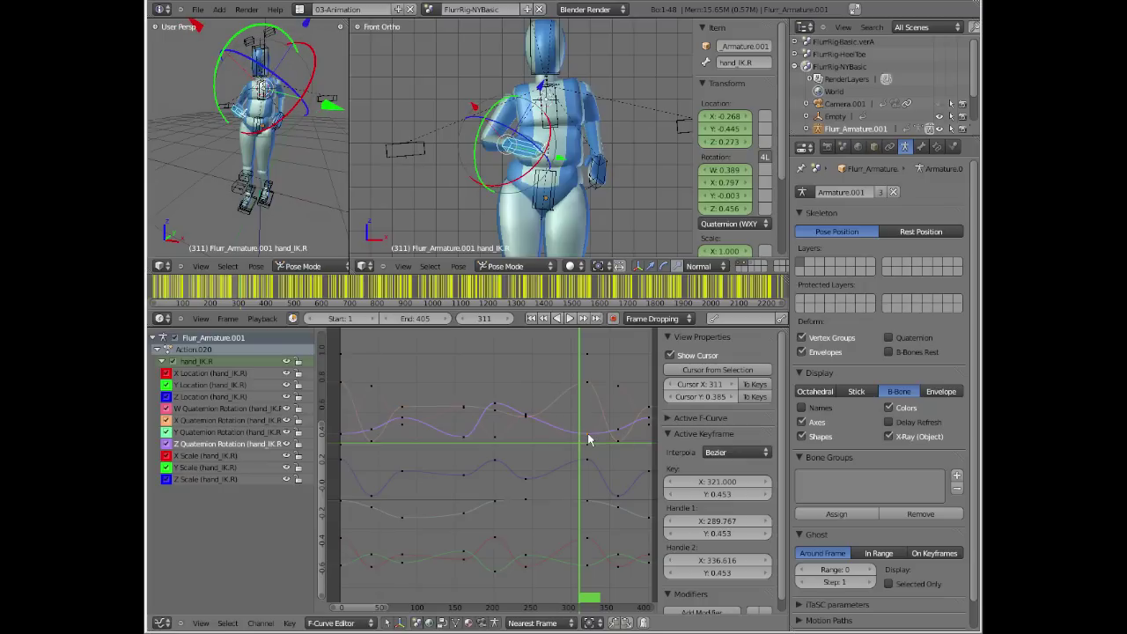
key("g")
key("y")
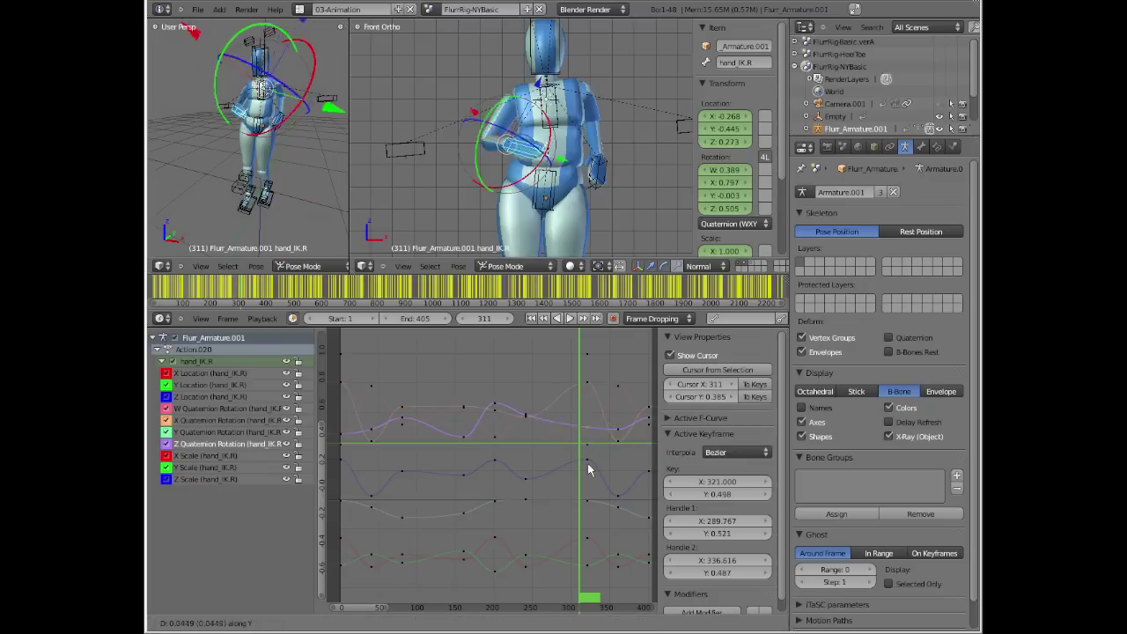
key("Escape")
key("g")
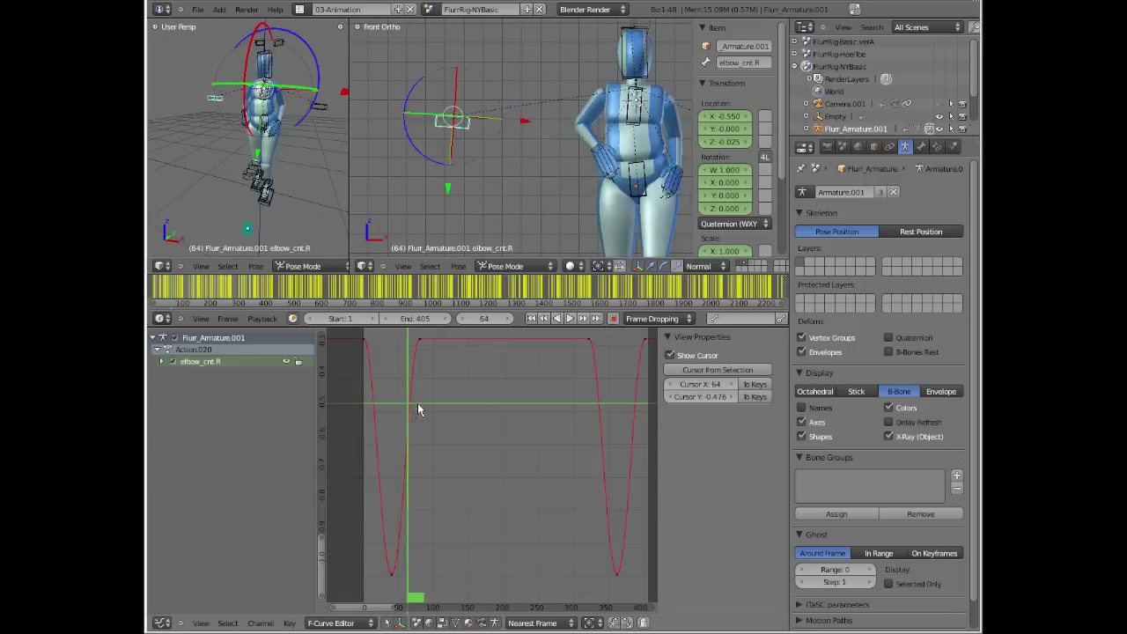
- Preview the elbow, trial the low elbow key near frame 361 without changing it, then preview the chest
left_click_drag(440, 408, 621, 407)
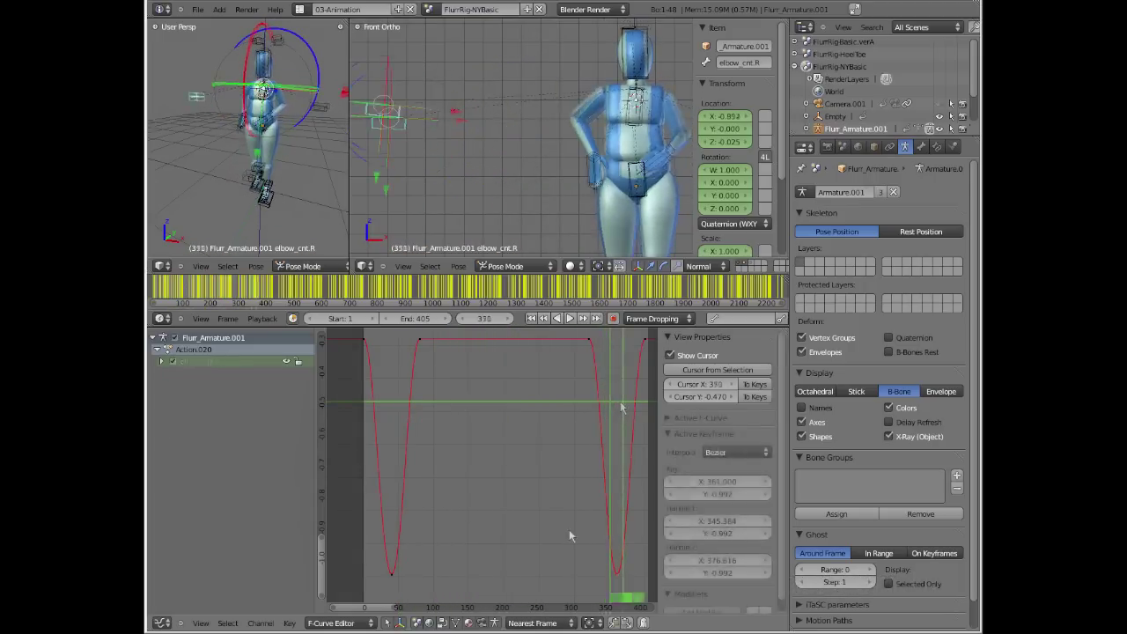
key("g")
key("y")
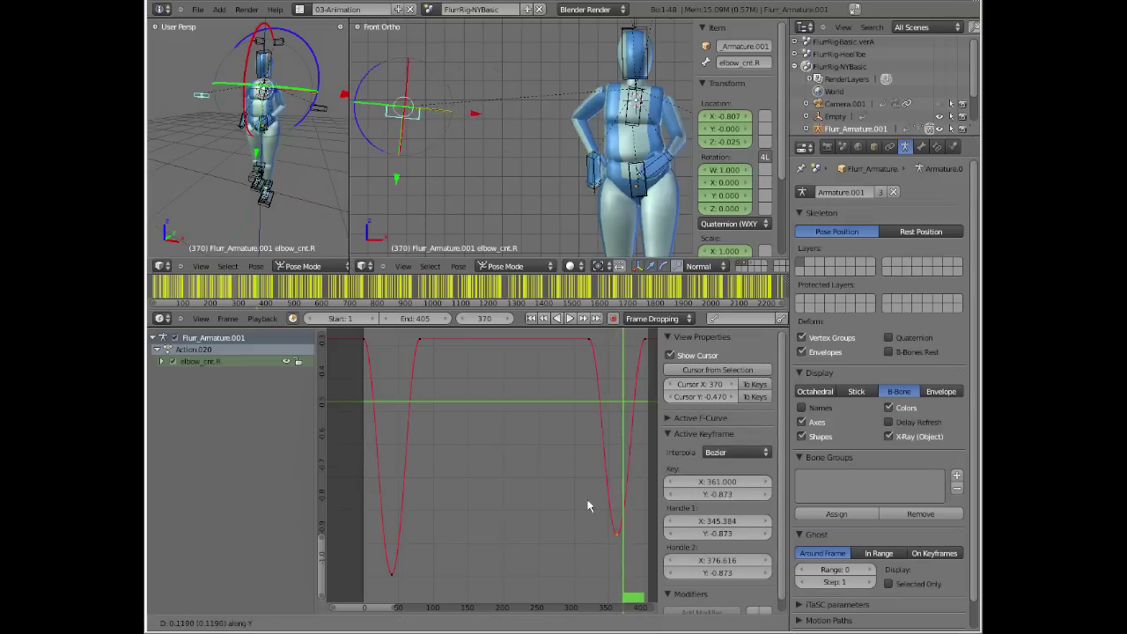
key("Escape")
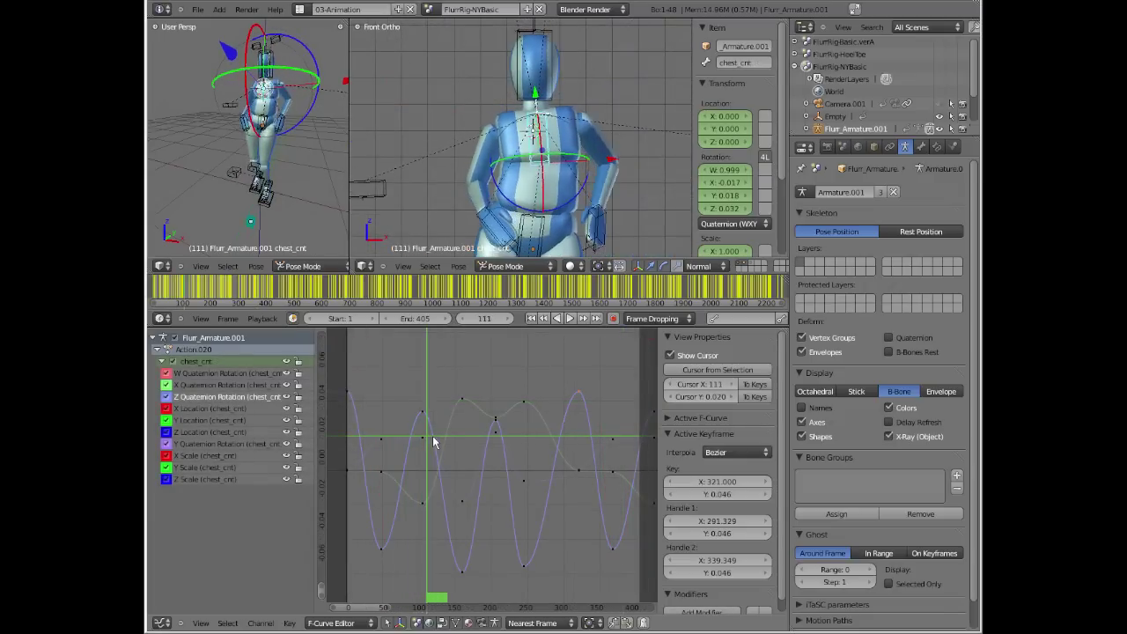
left_click_drag(434, 442, 579, 435)
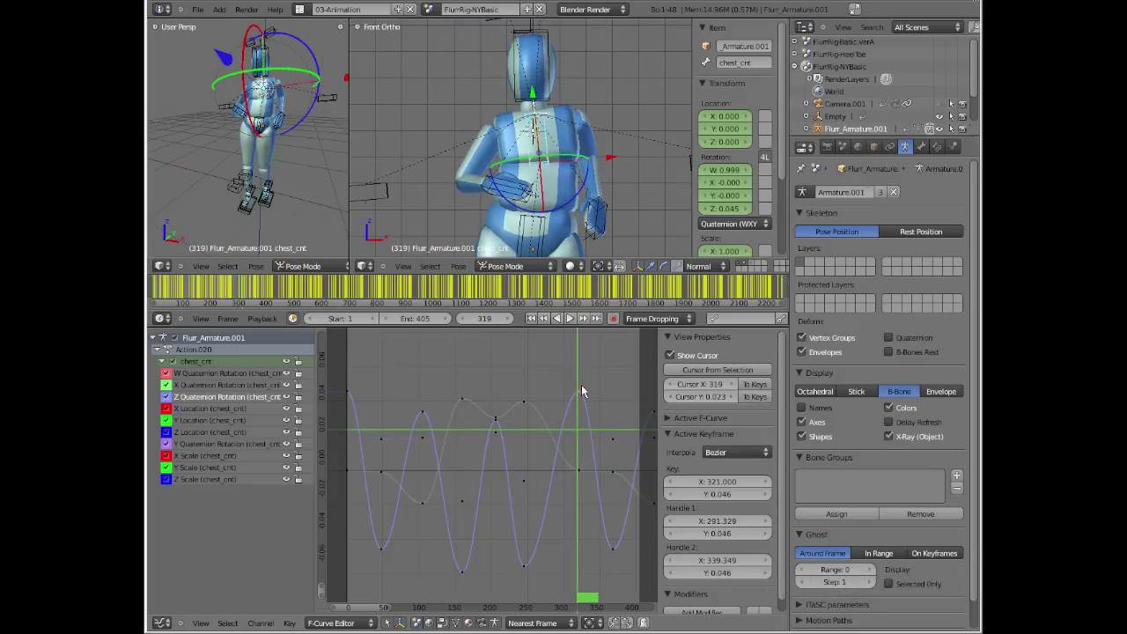
- Lower the chest_cnt key at frame 321 and scrub through the chest motion
key("g")
key("y")
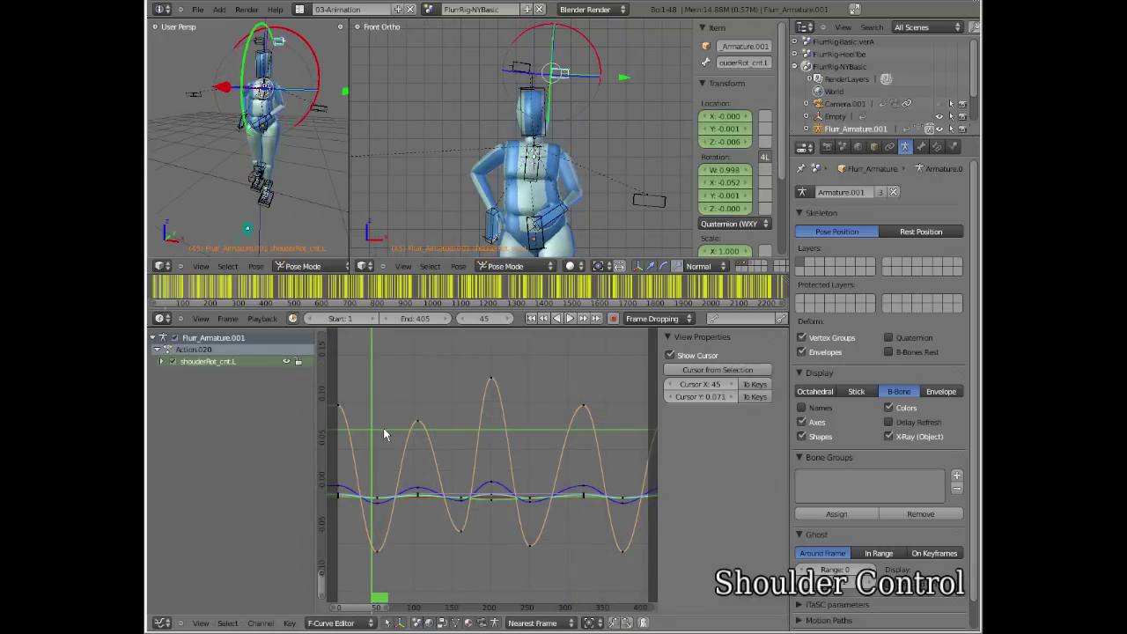
mouse_move(383, 428)
left_mouse_down()
mouse_move(575, 425)
mouse_move(579, 416)
left_mouse_up()
- Nudge a shoulder rotation keyframe near frame 321 along the value axis
right_click(581, 410)
key("g")
key("y")
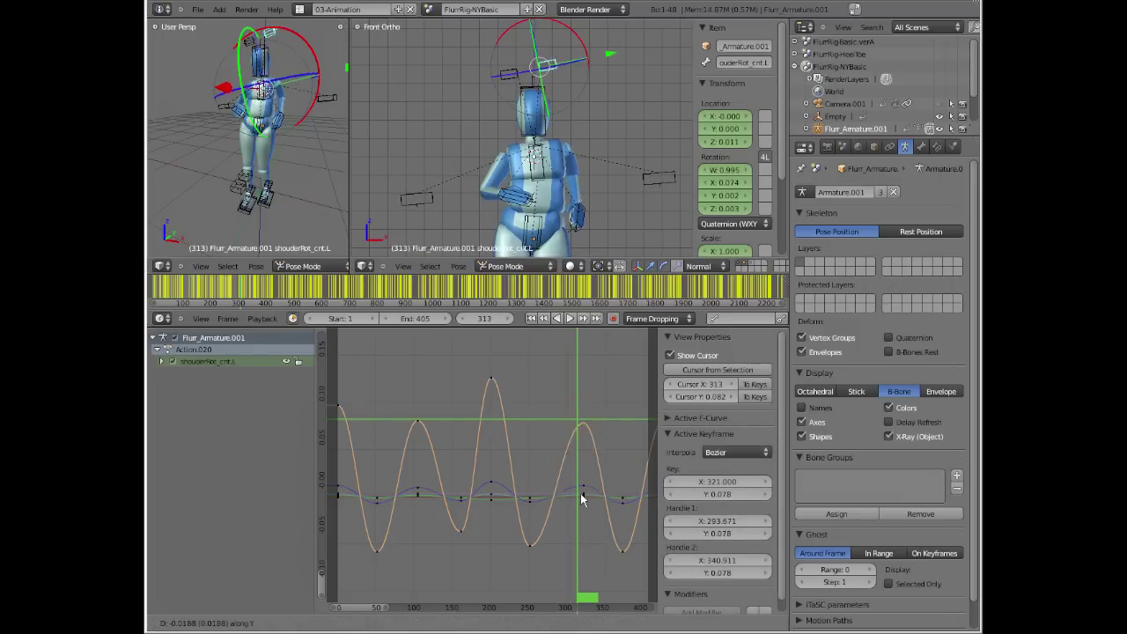
left_click(582, 427)
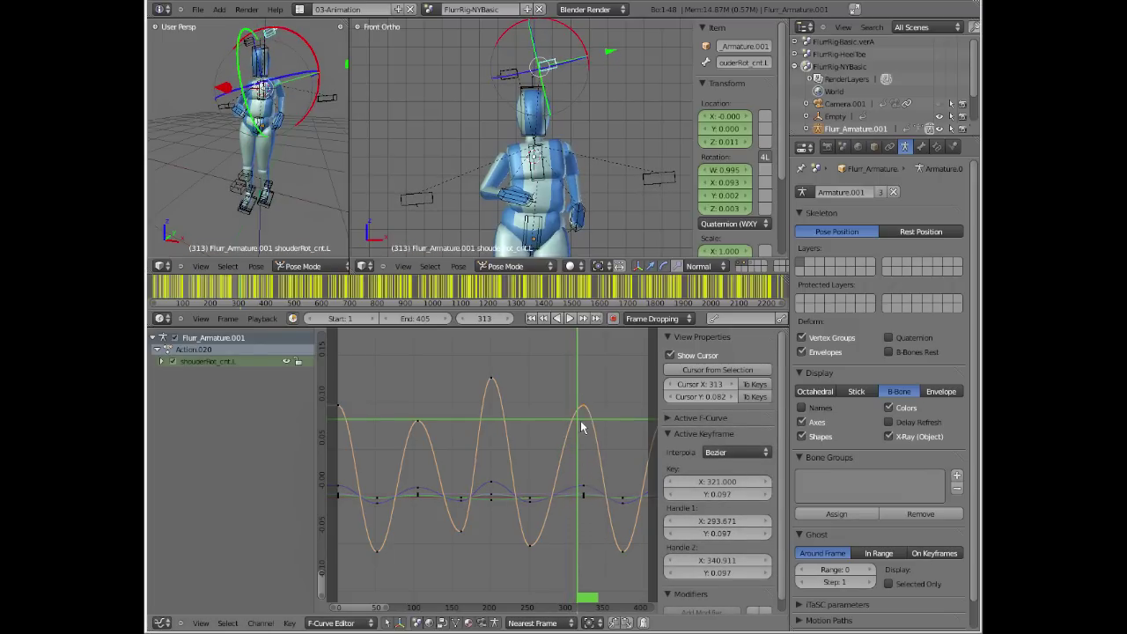
- Select the head_IK control bone and scrub from near the start through the head motion
right_click(596, 181)
left_click(344, 475)
mouse_move(346, 471)
left_mouse_down()
mouse_move(477, 450)
mouse_move(535, 449)
mouse_move(545, 462)
left_mouse_up()
- Trial a value-axis move on the head_IK key near frame 271, cancel it, and switch to Right Ortho view
right_click(545, 485)
key("g")
key("y")
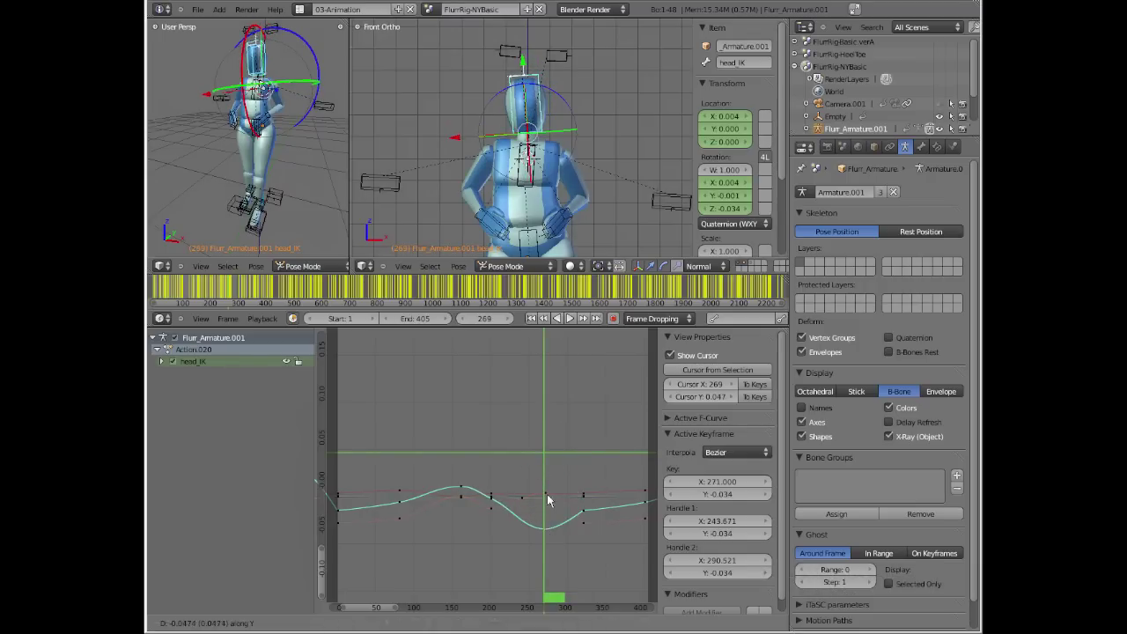
key("Escape")
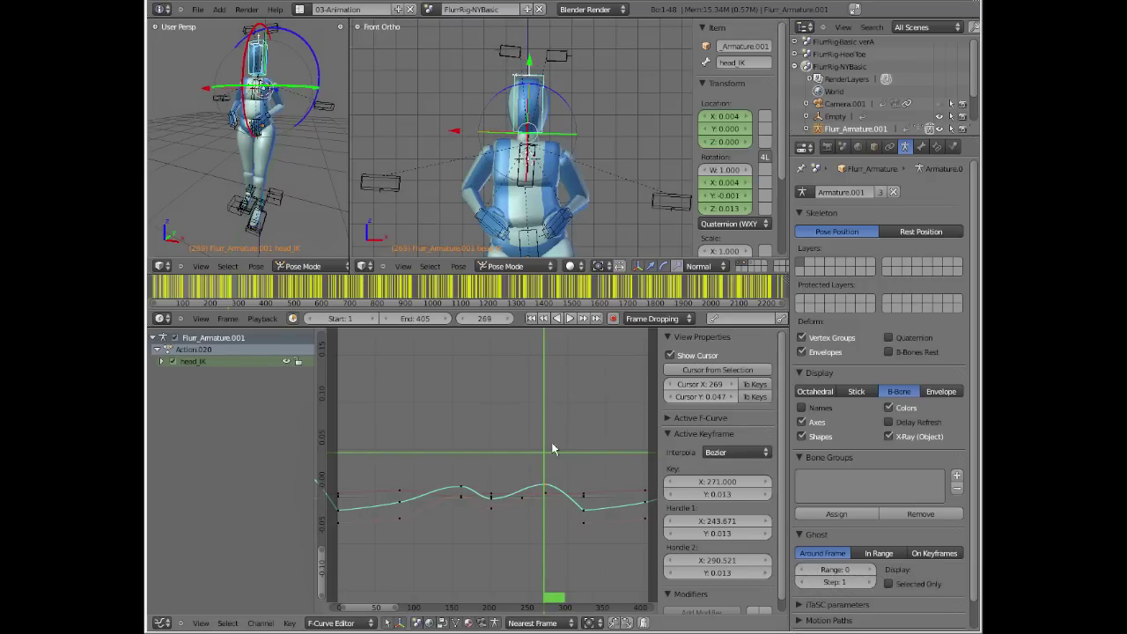
key("KP_3")
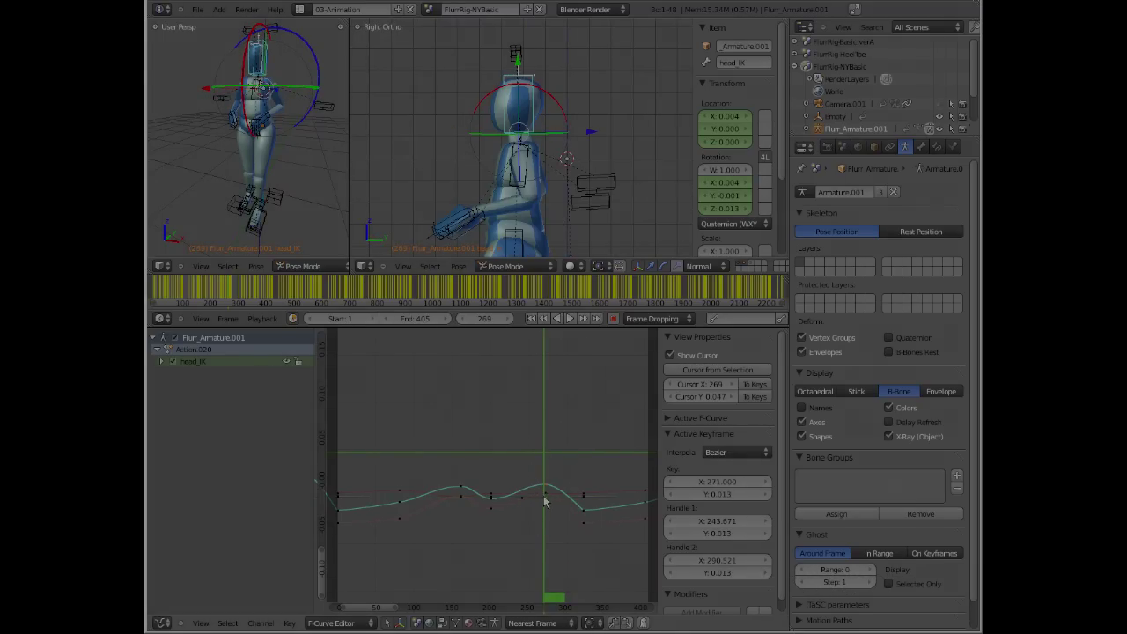